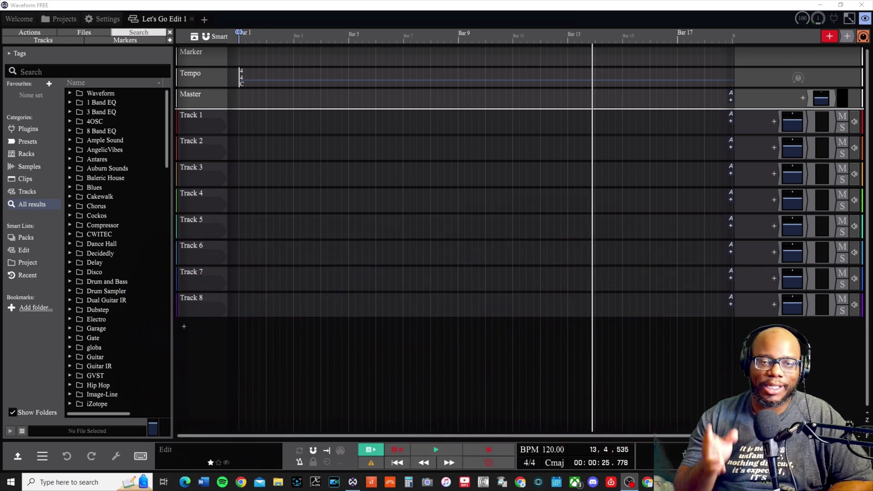
Browse the Projects, Welcome and Settings pages, then return to the Let's Go Edit 1 edit
click(59, 18)
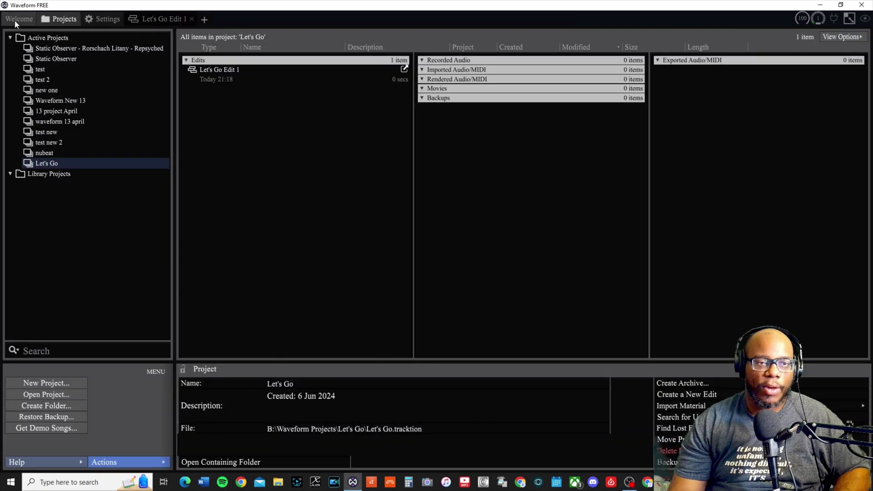
click(18, 19)
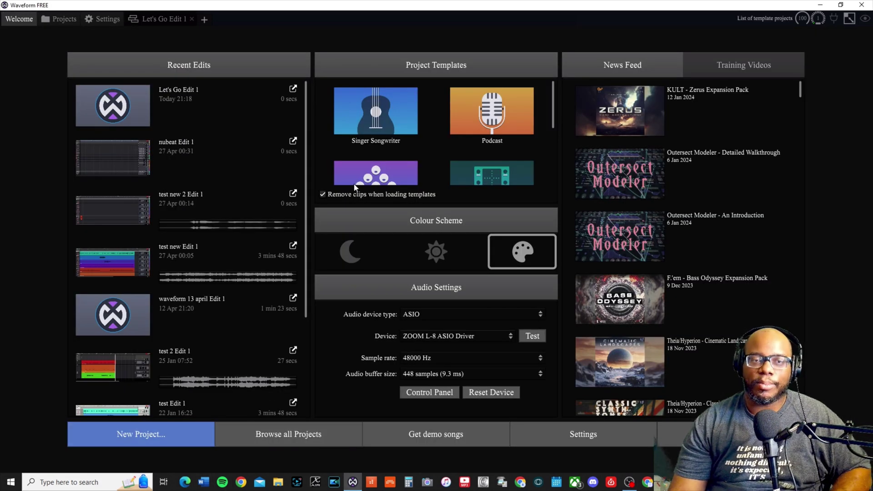
click(62, 18)
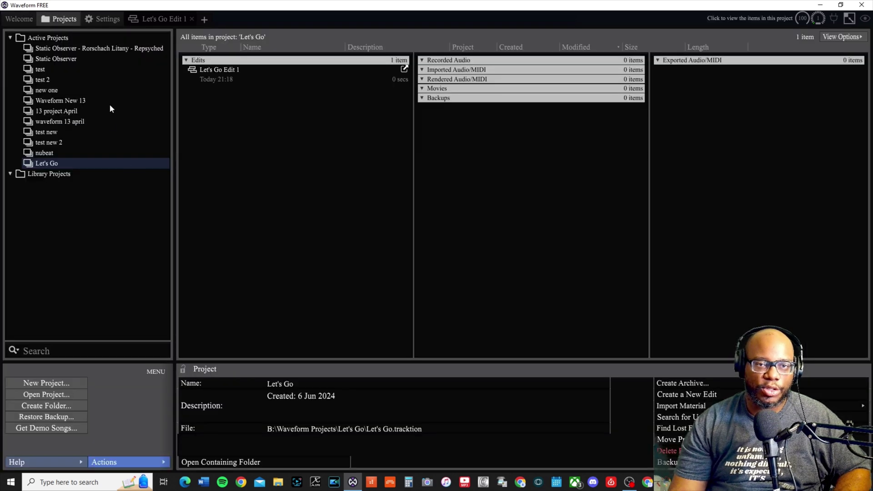
click(108, 18)
click(155, 19)
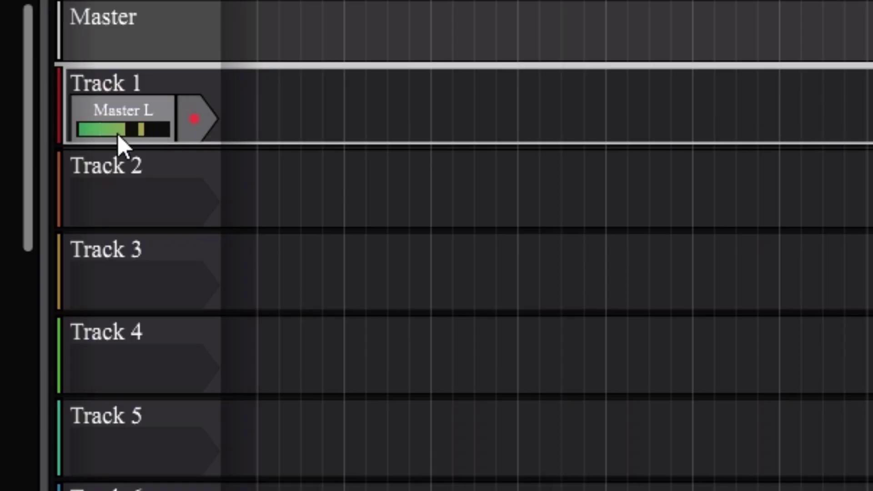
Assign input In 1 to Track 4, leaving Track 1 on Master L
click(146, 117)
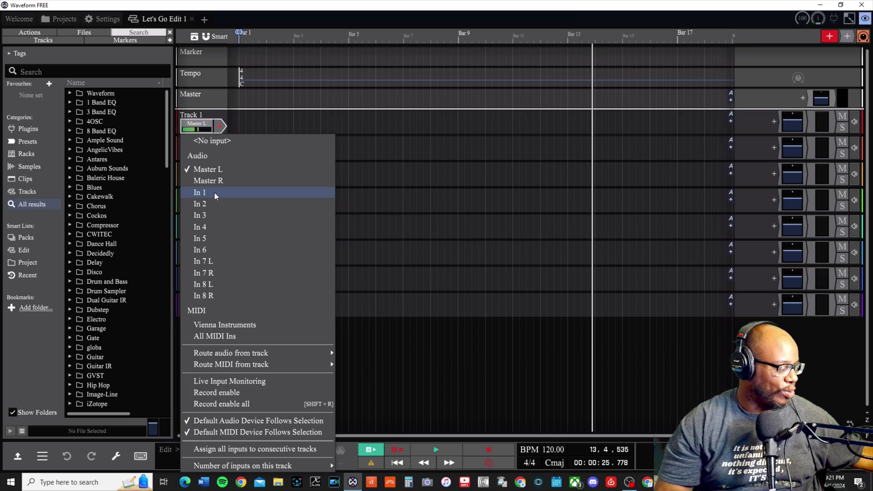
click(214, 192)
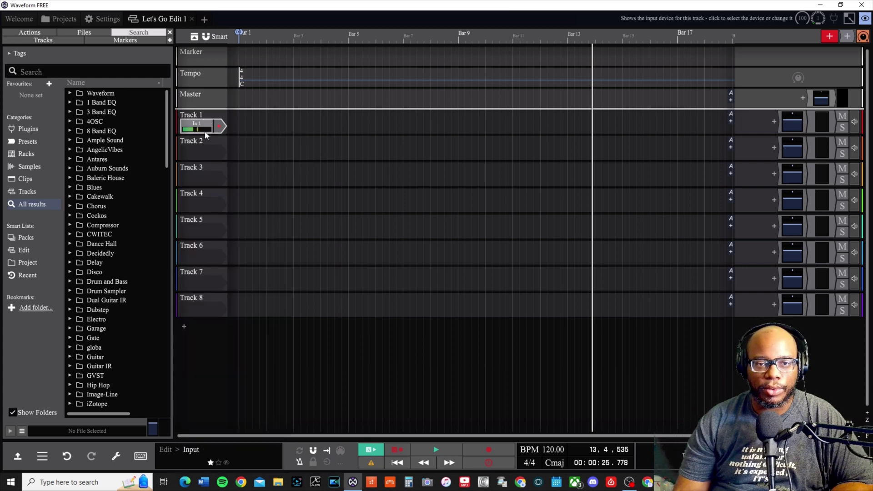
click(220, 125)
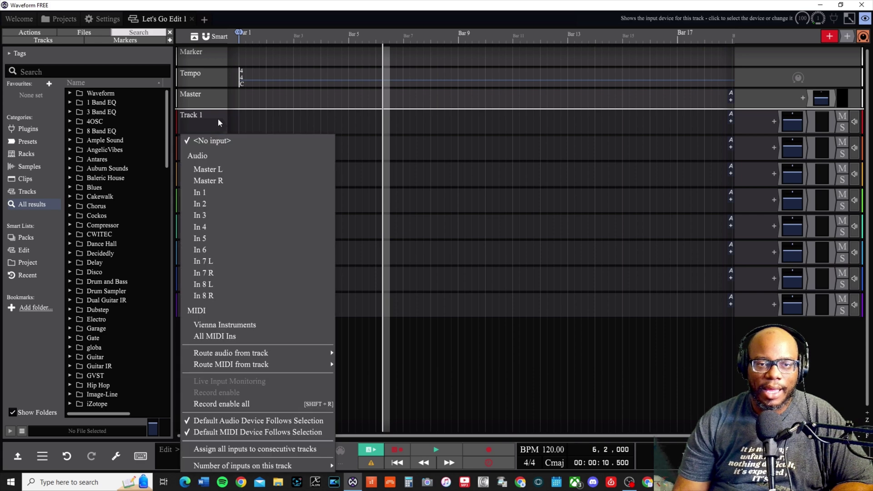
click(218, 118)
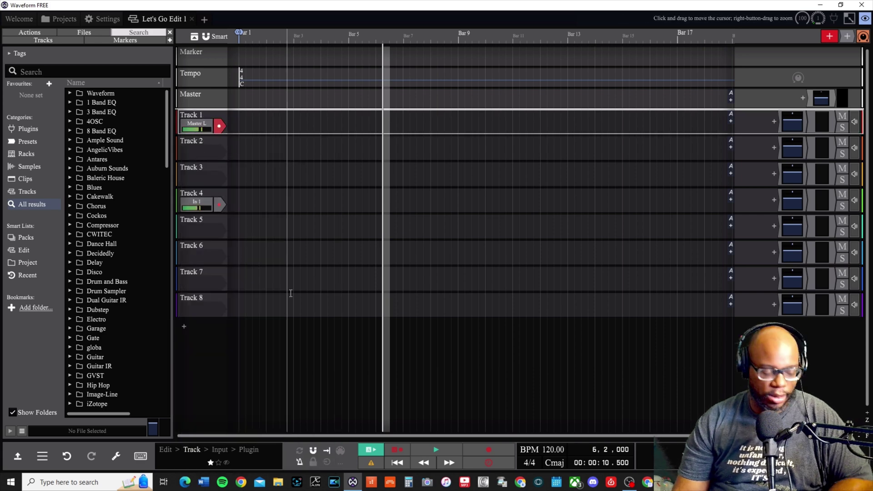
Return the playhead to the start and switch on the metronome click
key(Home)
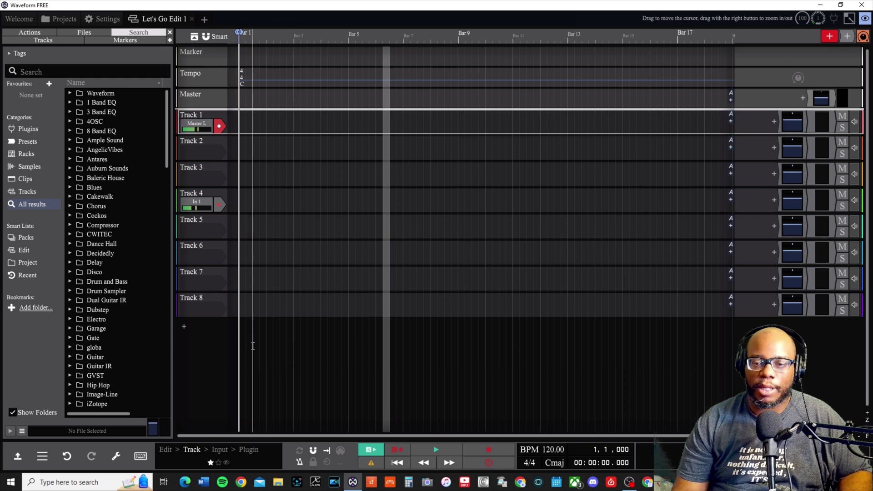
click(301, 462)
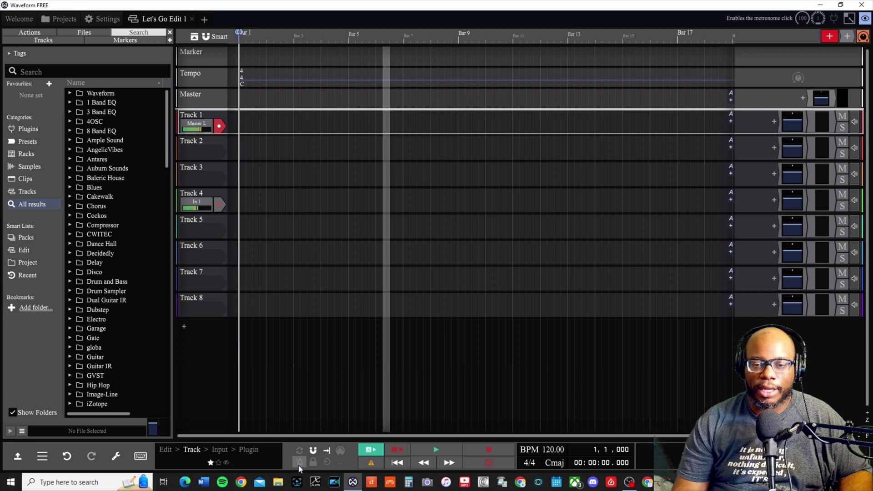
right_click(300, 461)
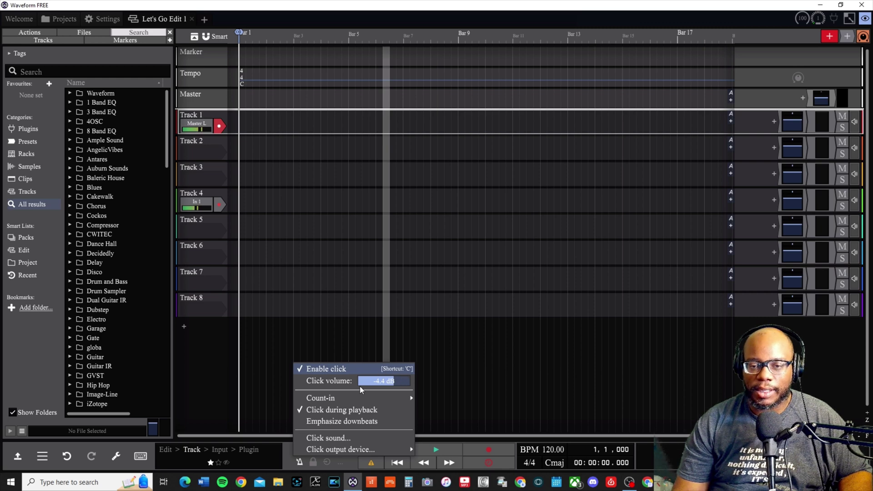
click(296, 459)
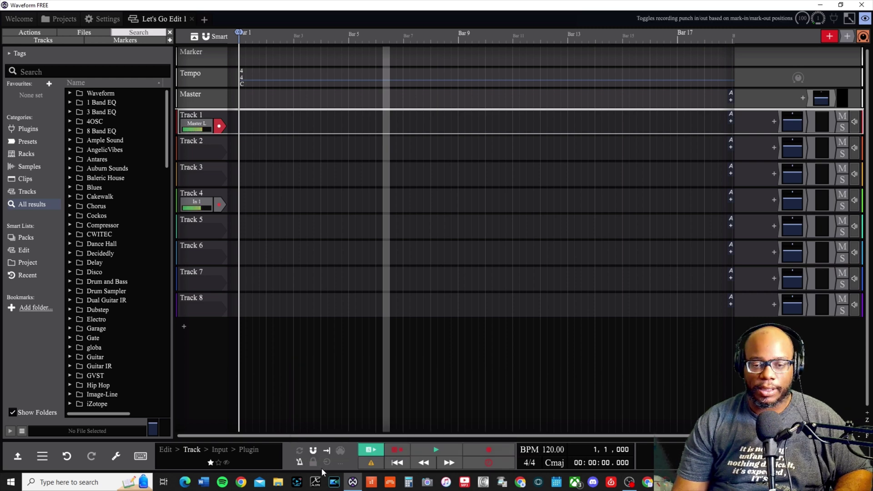
Enable a metronome count-in and start recording with R
click(301, 464)
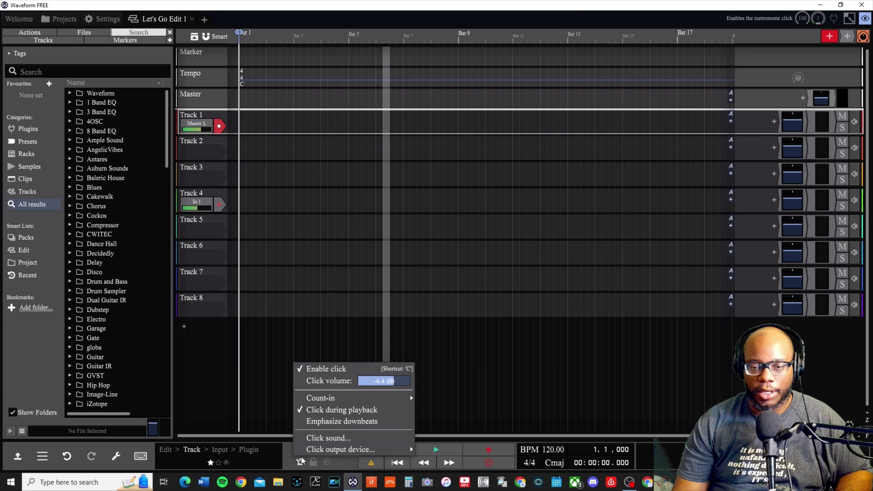
mouse_move(409, 399)
click(446, 375)
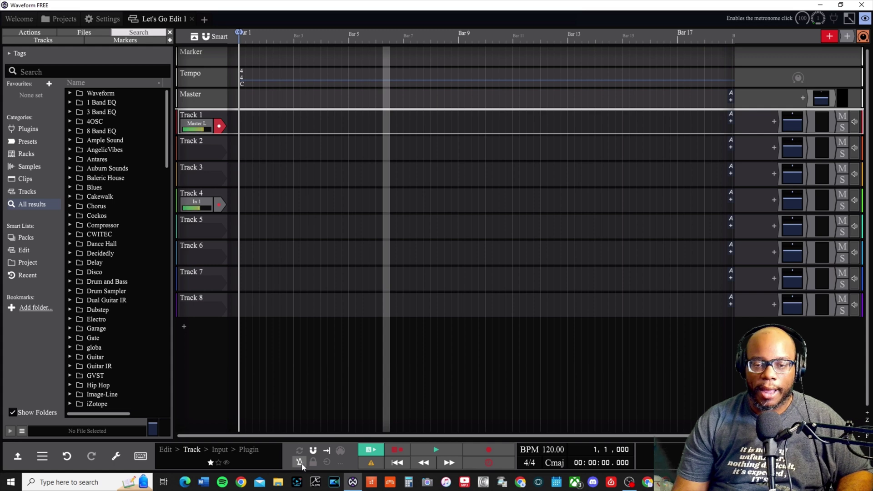
key(r)
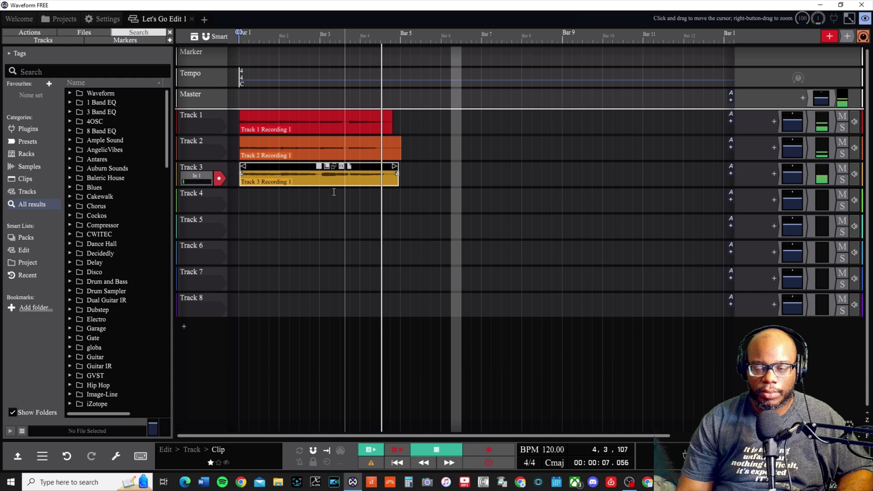
Stop the recording pass on Tracks 1–3 and save the edit with Ctrl+S
key(space)
key(ctrl+s)
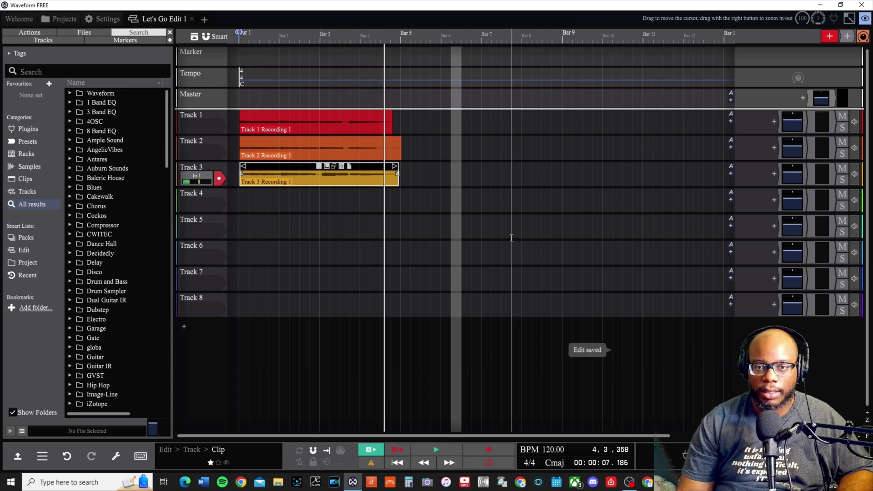
scroll(410, 301, up, 5)
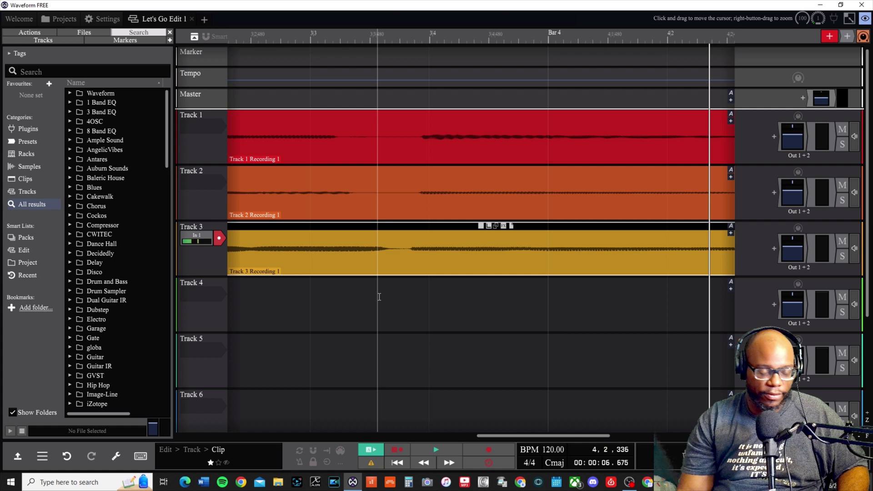
key(ctrl+s)
scroll(379, 297, down, 6)
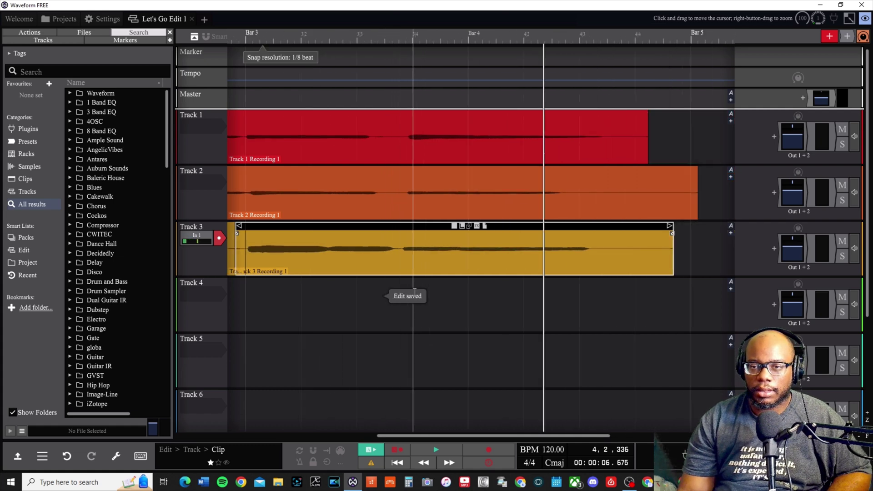
scroll(439, 335, down, 2)
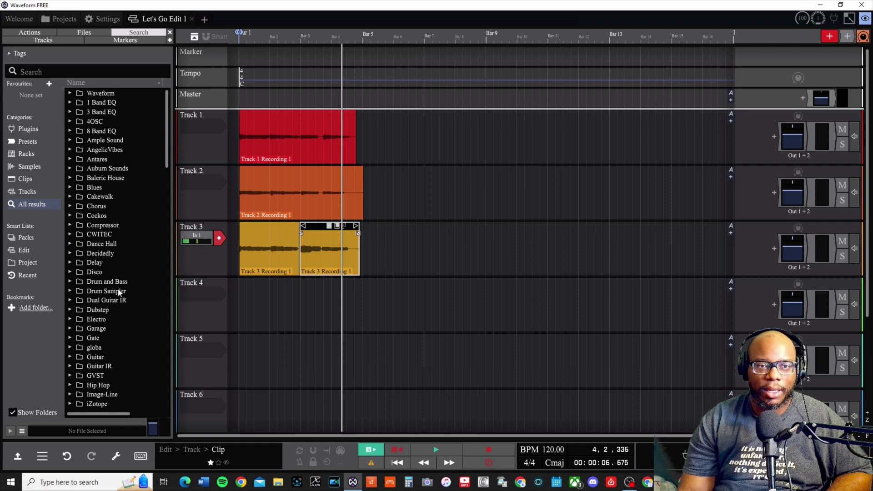
List the built-in Waveform effects, select Tracks 1, 2 and 3, and open their track menu
click(70, 93)
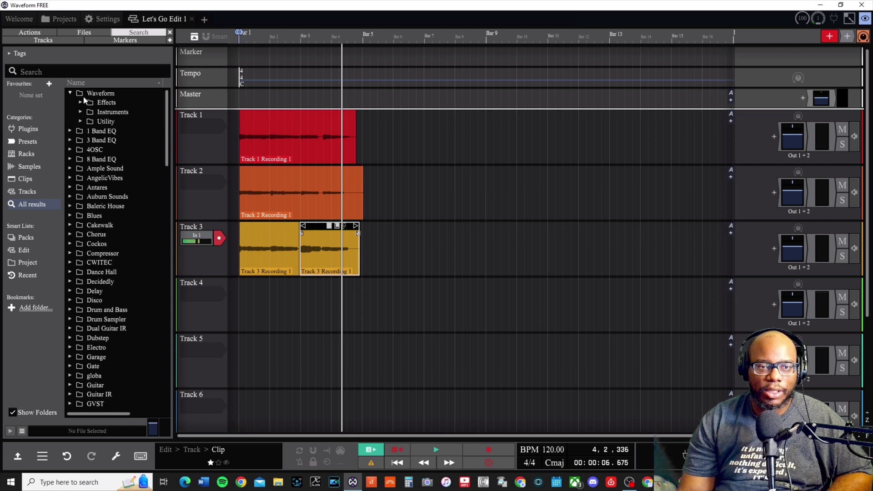
click(81, 103)
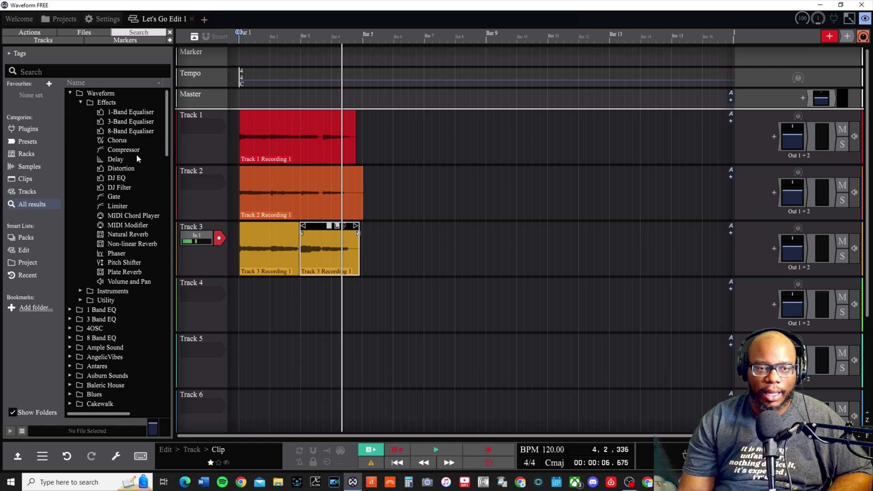
click(196, 116)
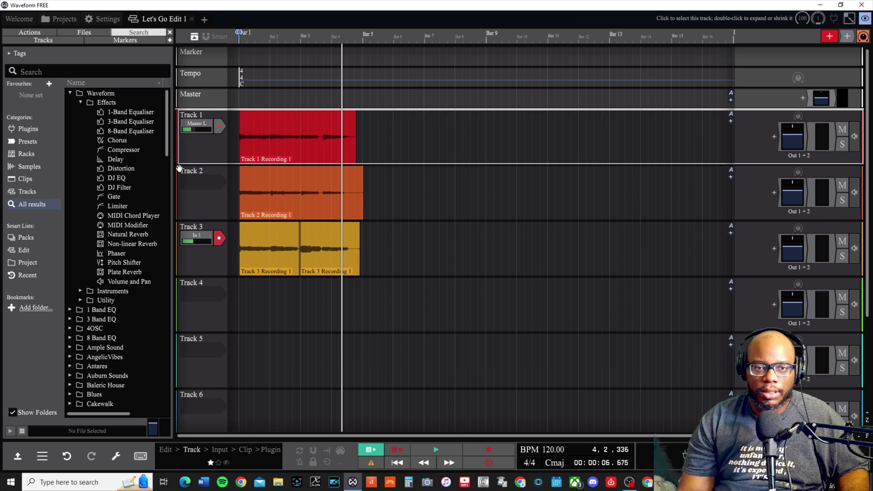
click(179, 169)
shift+click(187, 226)
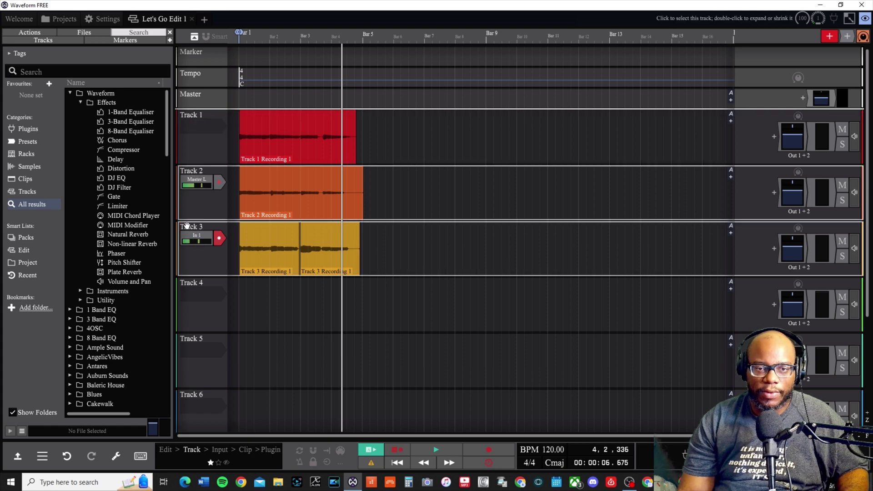
shift+click(186, 113)
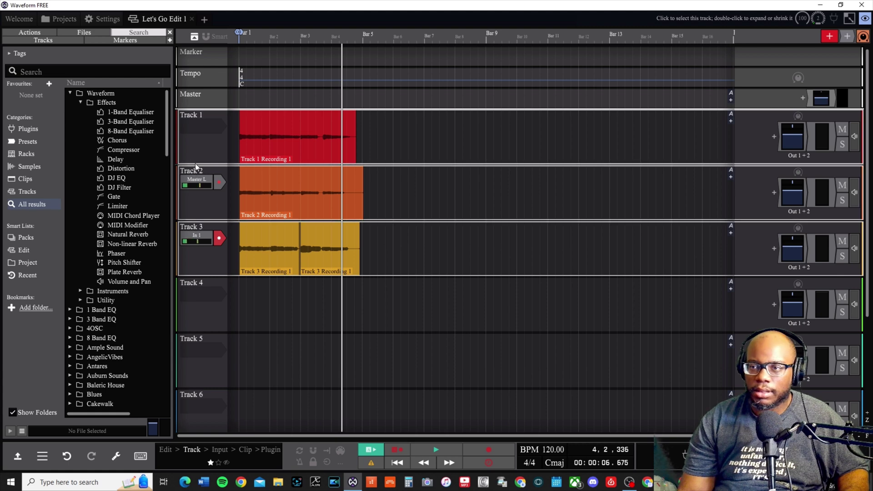
right_click(757, 141)
Pack Tracks 1–3 into Submix 1, clear the selection, and drop a Compressor onto it
mouse_move(675, 215)
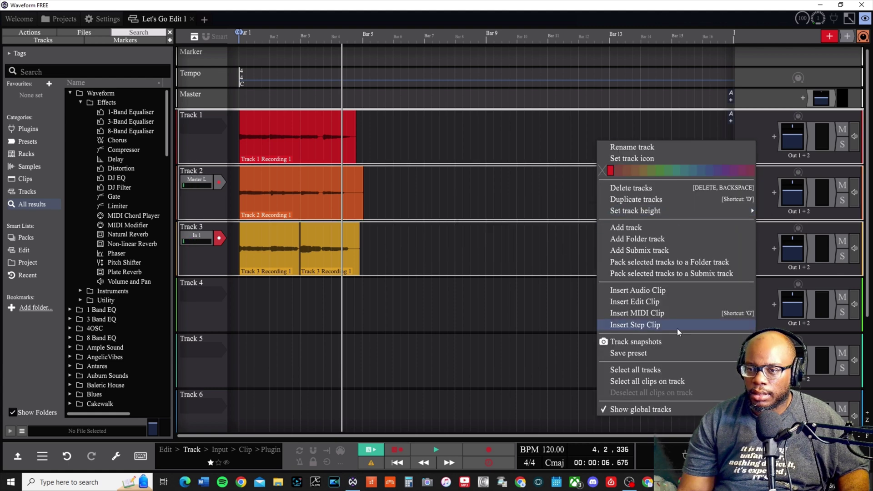
mouse_move(678, 342)
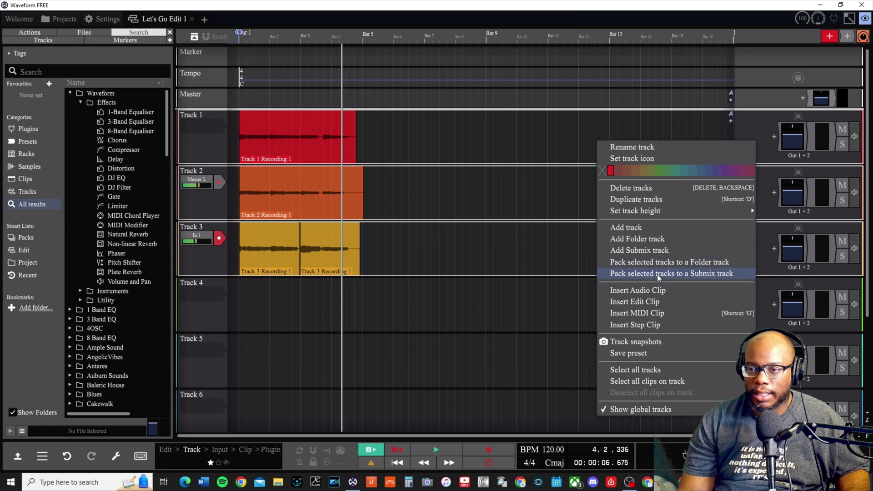
click(720, 275)
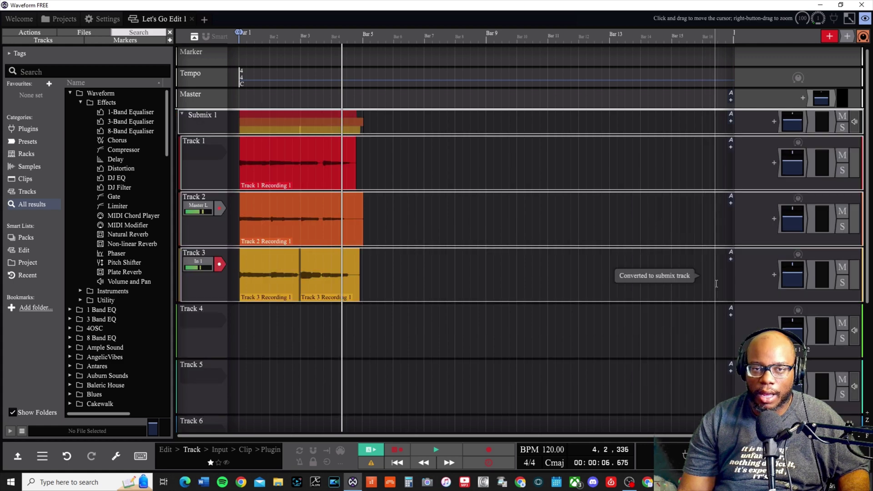
key(Escape)
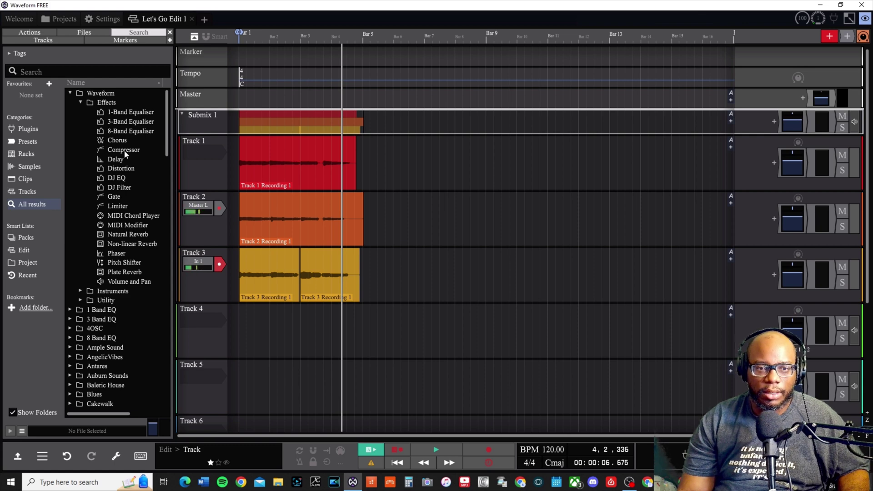
drag(125, 151, 755, 124)
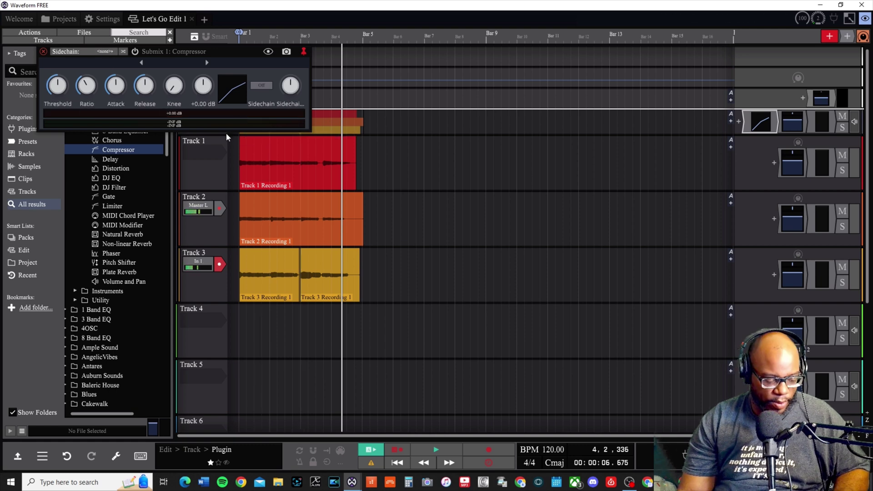
Play the edit from the start and lower the Compressor's attack and threshold
key(Home)
key(space)
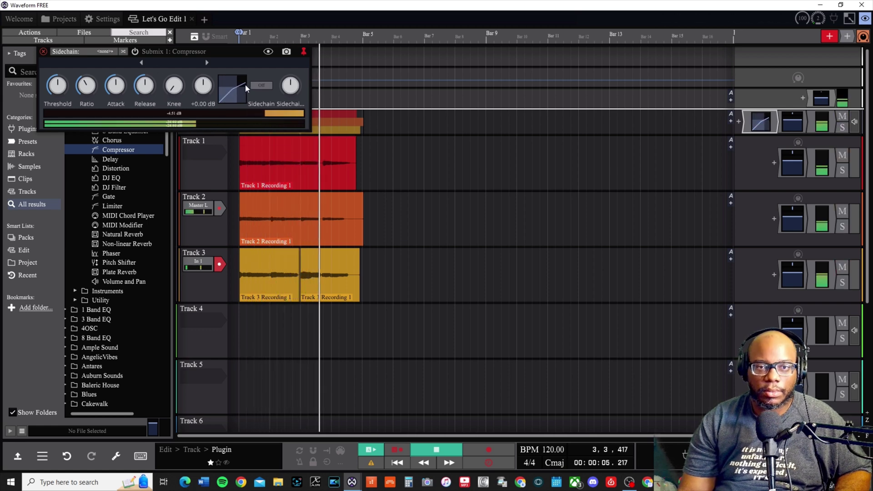
key(space)
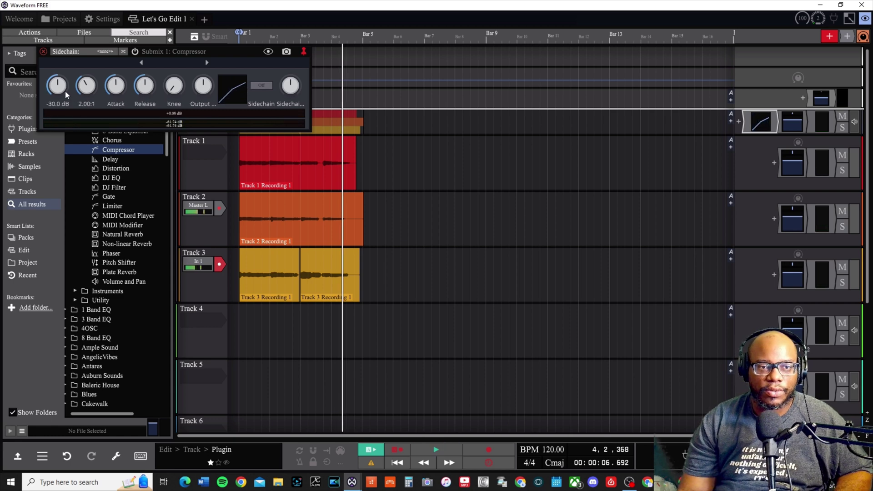
drag(116, 86, 110, 97)
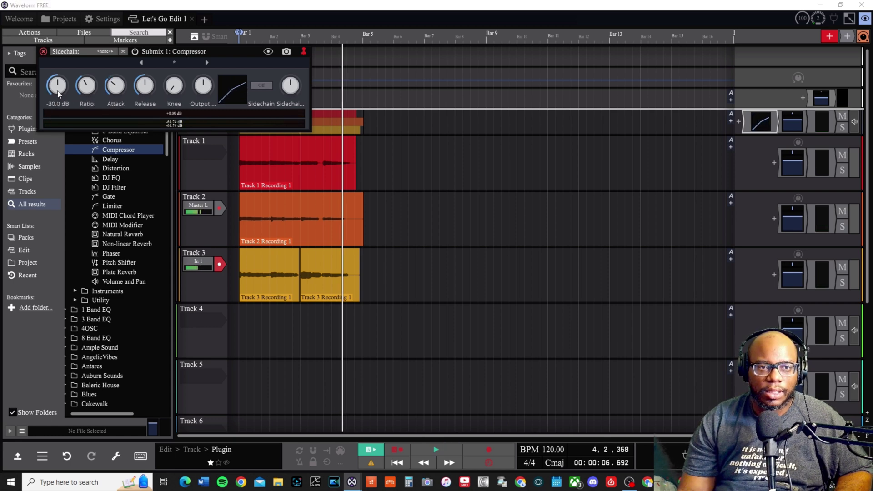
drag(58, 107, 60, 82)
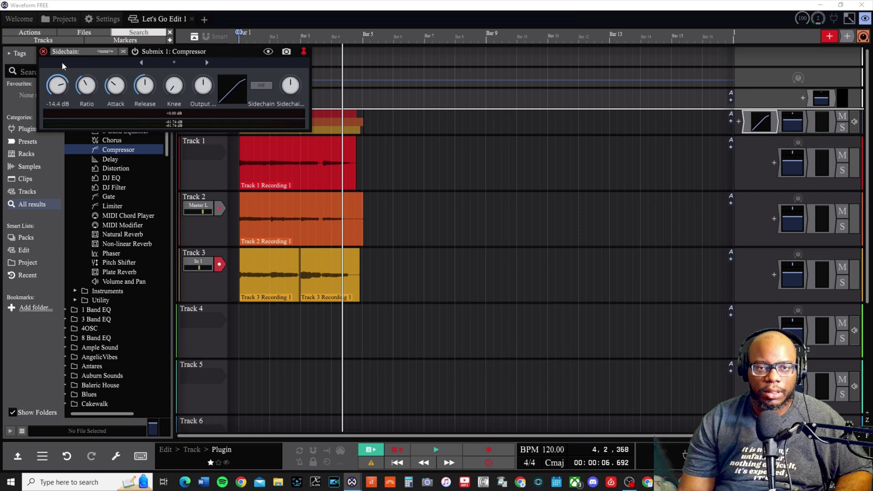
key(space)
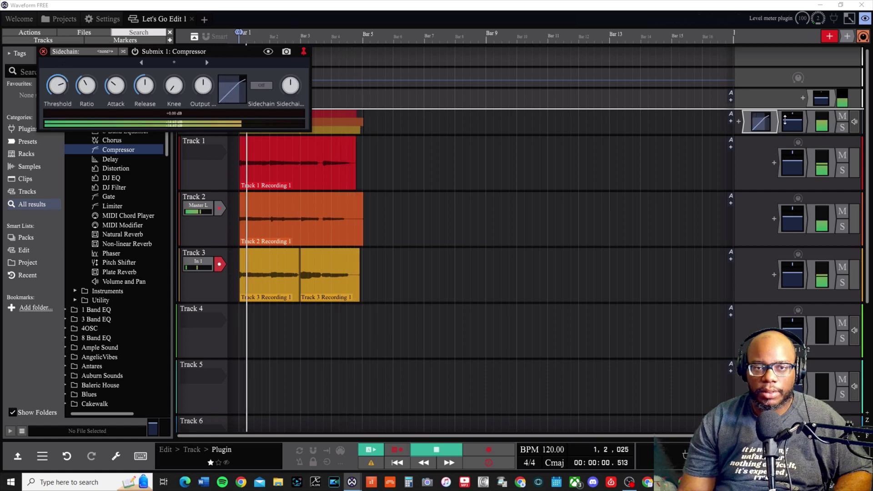
Set attack to 10 ms, raise the ratio, set release near 376 ms, then add a Plate Reverb
drag(115, 85, 119, 117)
mouse_move(85, 87)
mouse_down()
mouse_move(91, 59)
mouse_move(91, 104)
mouse_up()
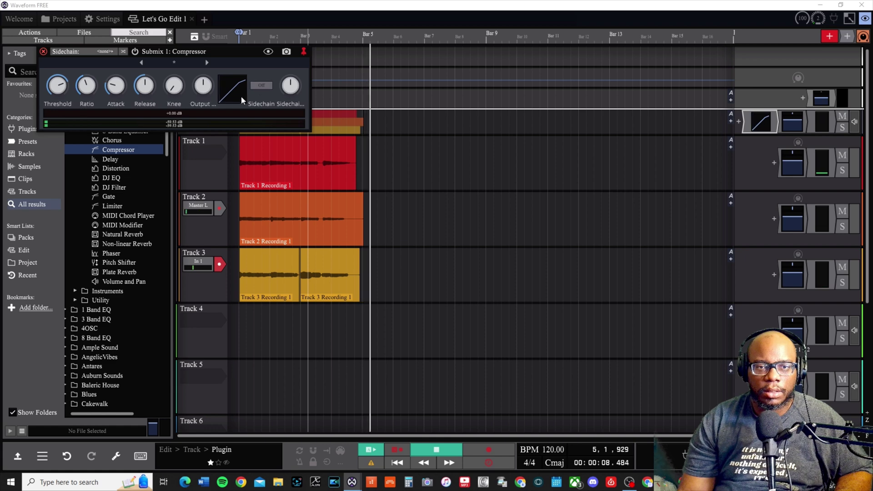
drag(144, 94, 143, 107)
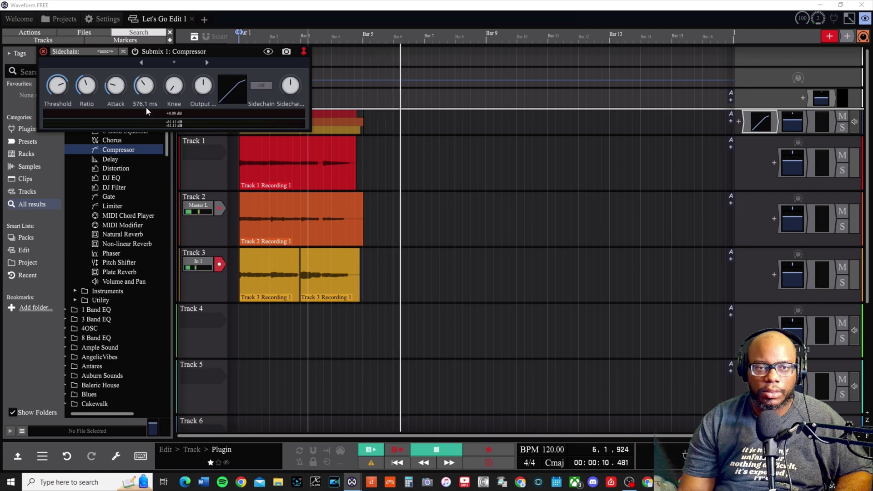
key(Home)
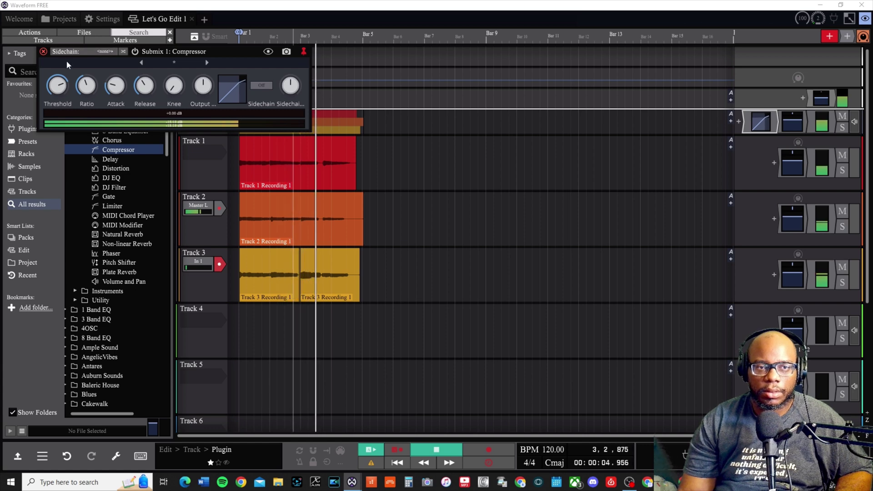
click(43, 51)
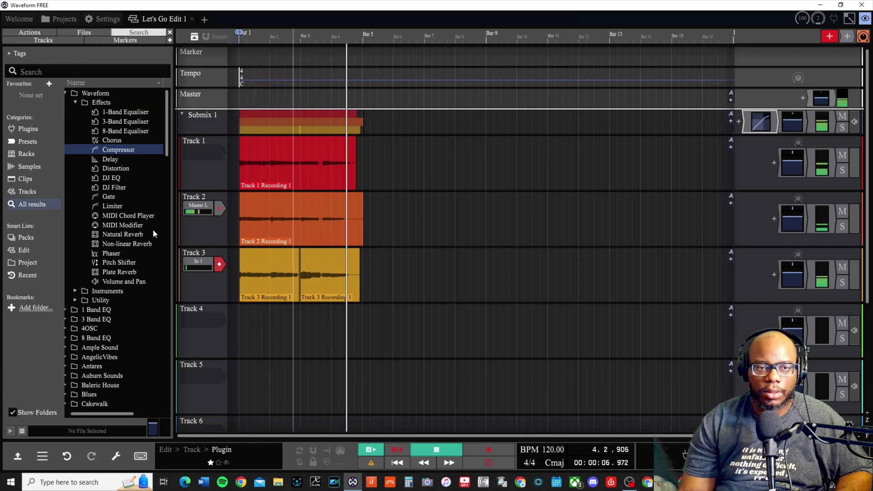
key(space)
drag(119, 272, 751, 122)
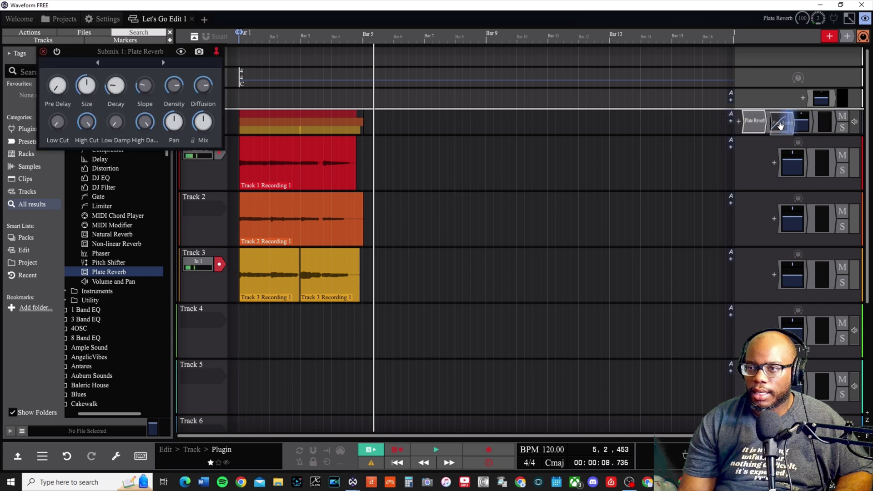
Place the Plate Reverb in Submix 1's chain, raise its pre-delay during playback, and bring in an 8-Band Equaliser
drag(783, 126, 777, 130)
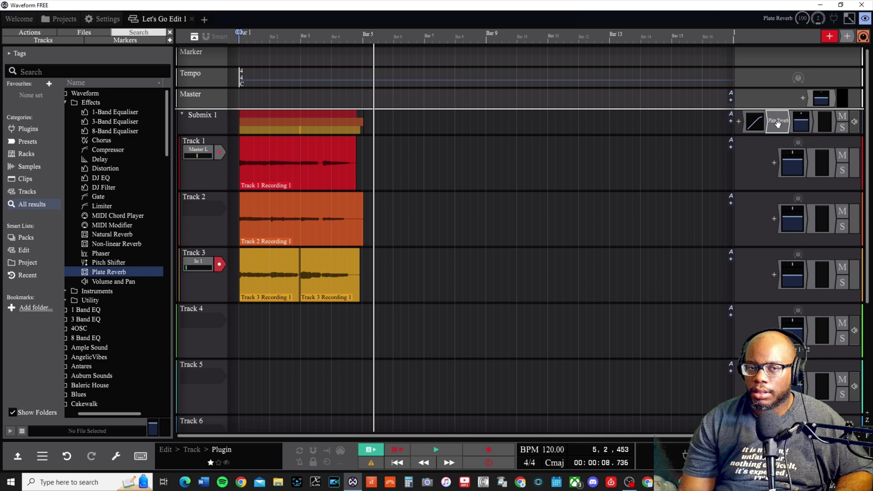
click(778, 123)
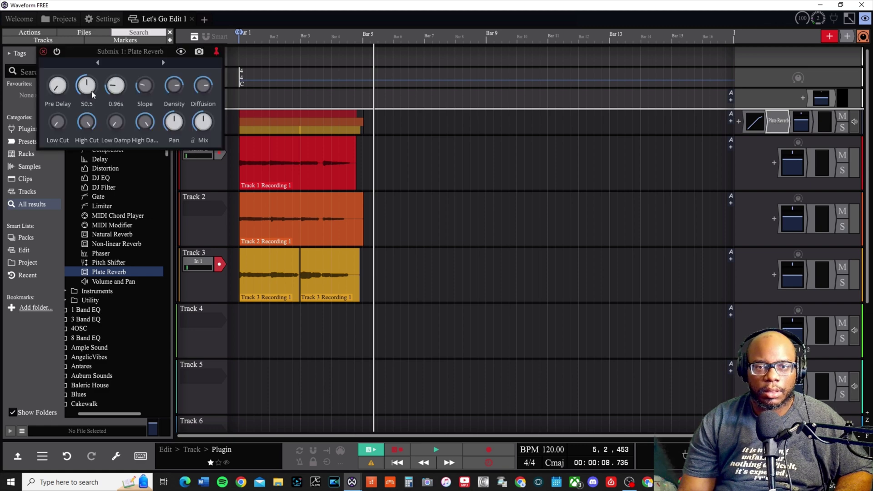
key(Home)
key(space)
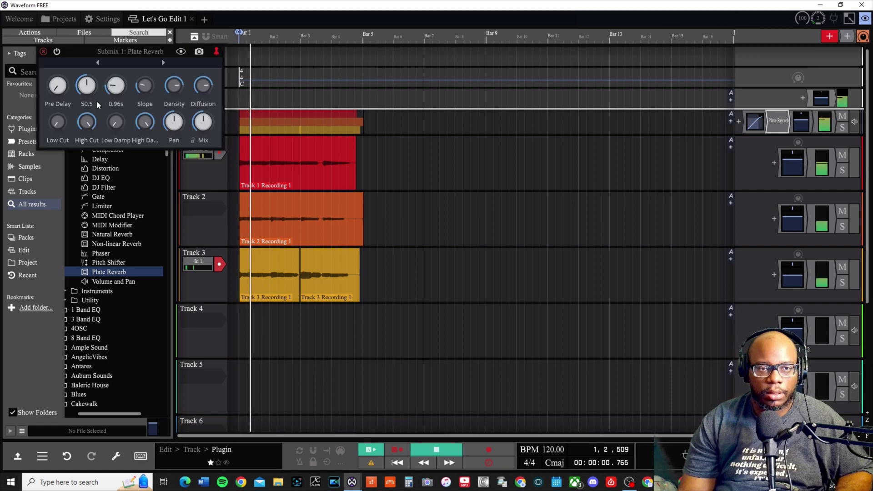
mouse_move(57, 86)
mouse_down()
mouse_move(74, 35)
mouse_move(64, 70)
mouse_up()
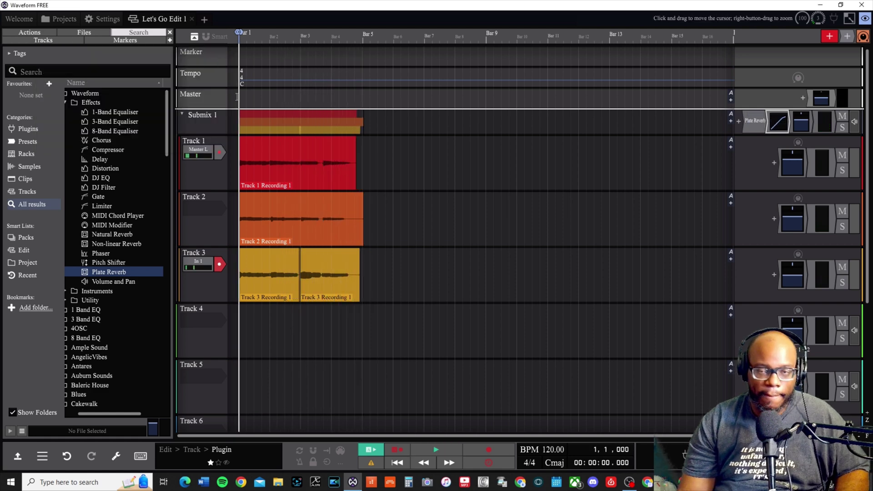
key(space)
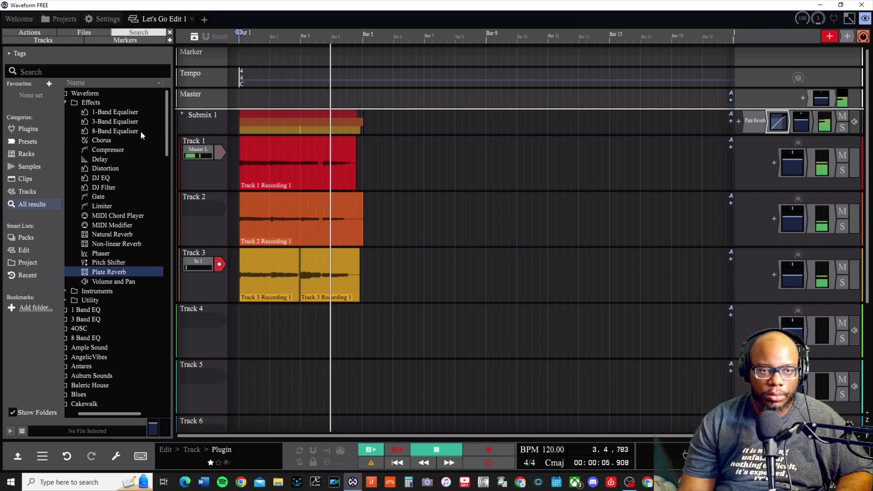
key(space)
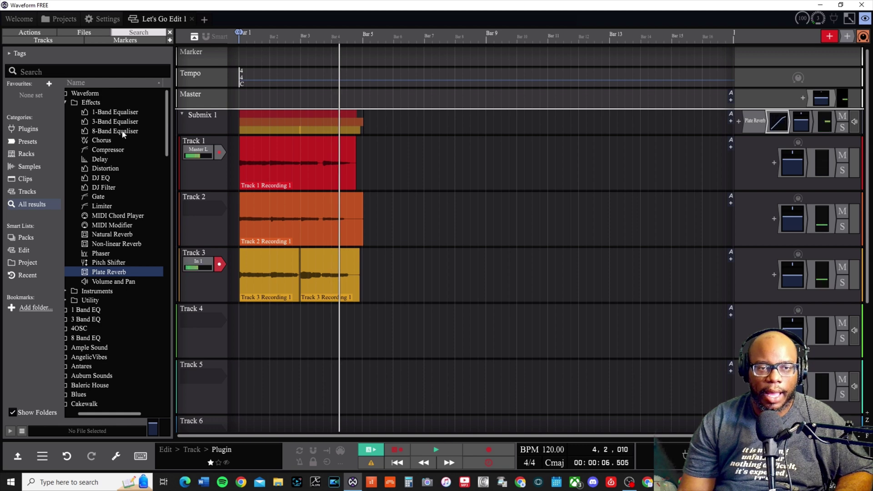
drag(119, 135, 595, 145)
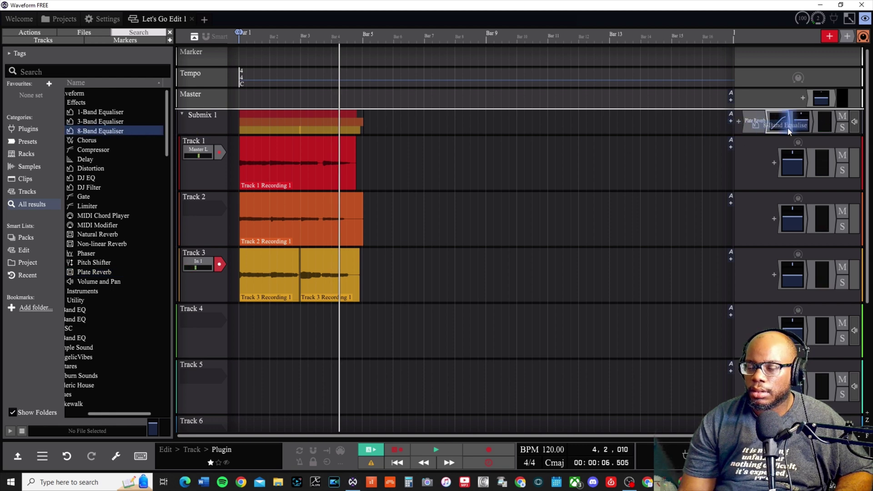
Place the 8-Band Equaliser in Submix 1's chain, enable band 5 and enlarge its window
drag(786, 131, 742, 128)
double_click(773, 123)
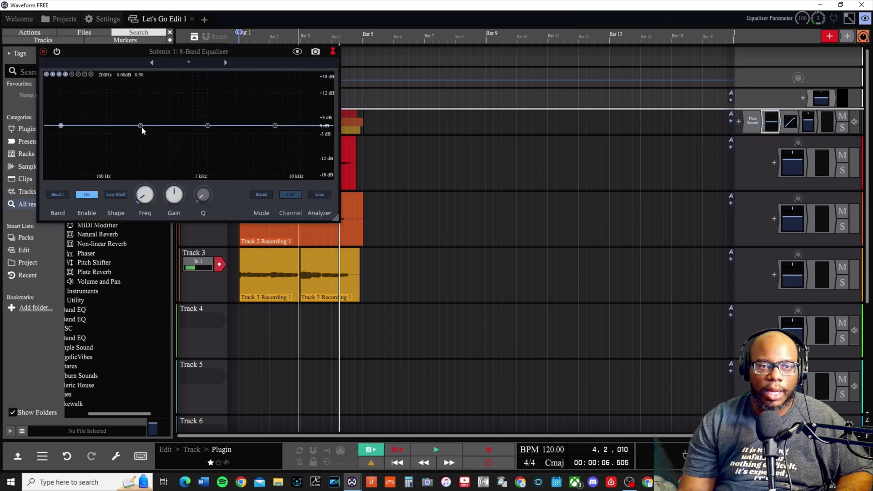
click(71, 75)
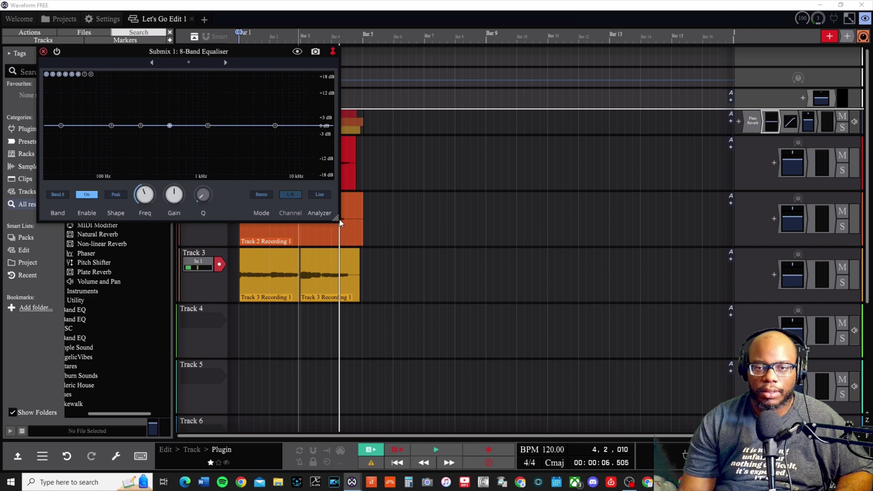
drag(340, 223, 726, 328)
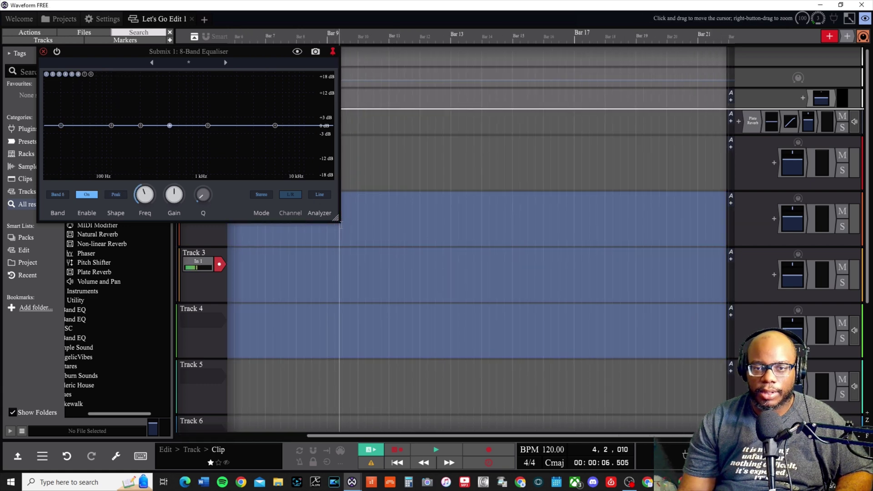
click(331, 246)
drag(335, 218, 670, 356)
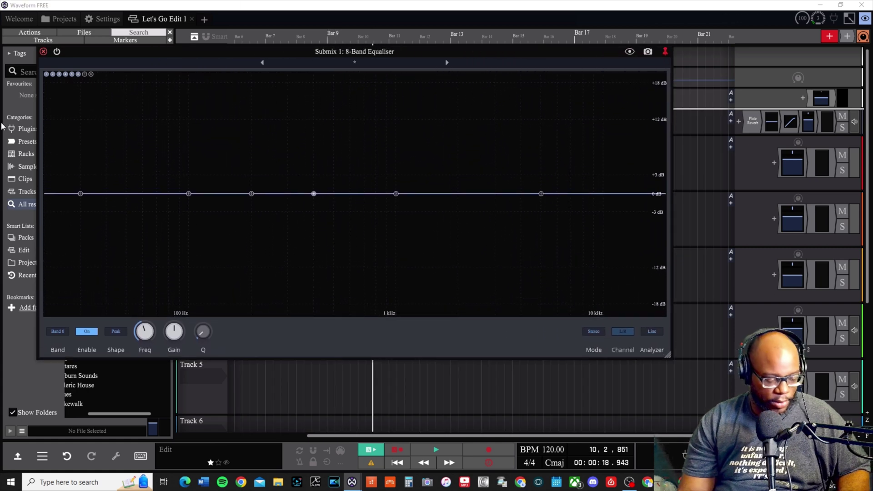
Switch EQ band 1 from a low shelf to a high-pass filter
key(Home)
key(space)
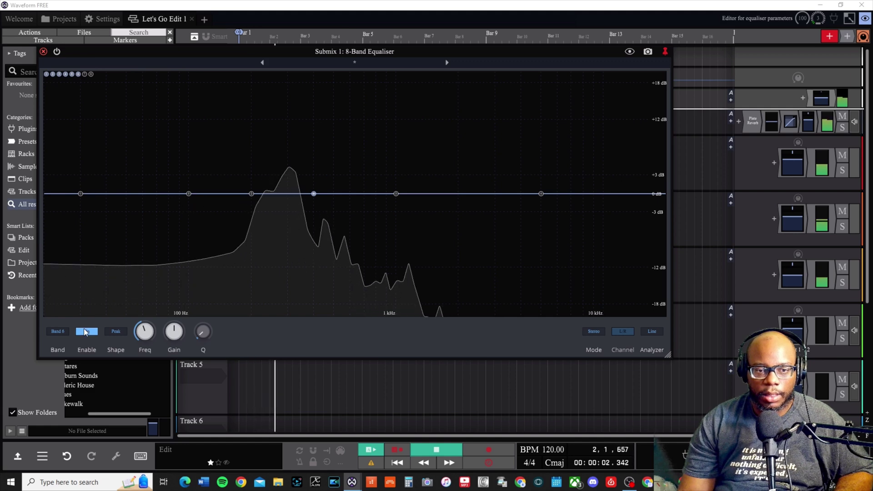
click(81, 195)
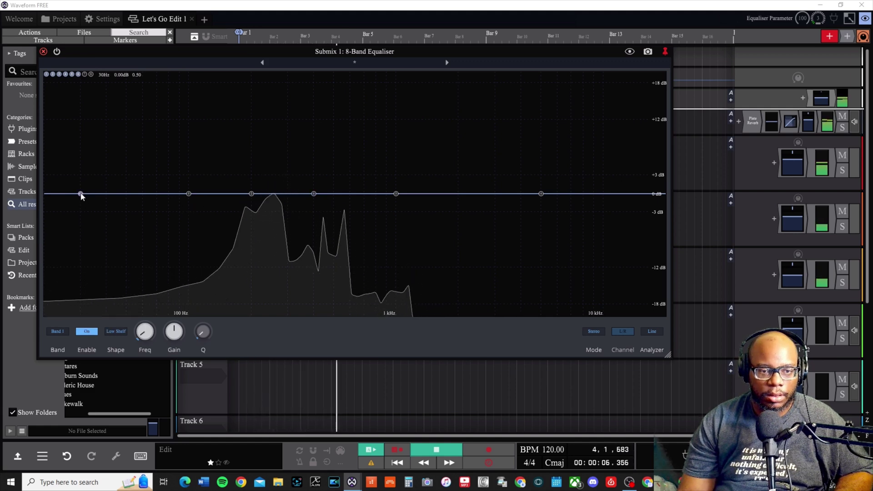
key(space)
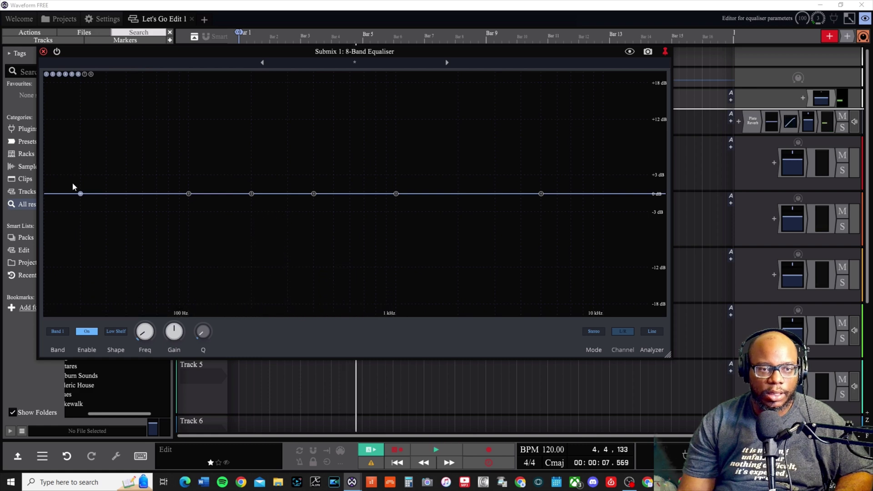
click(116, 332)
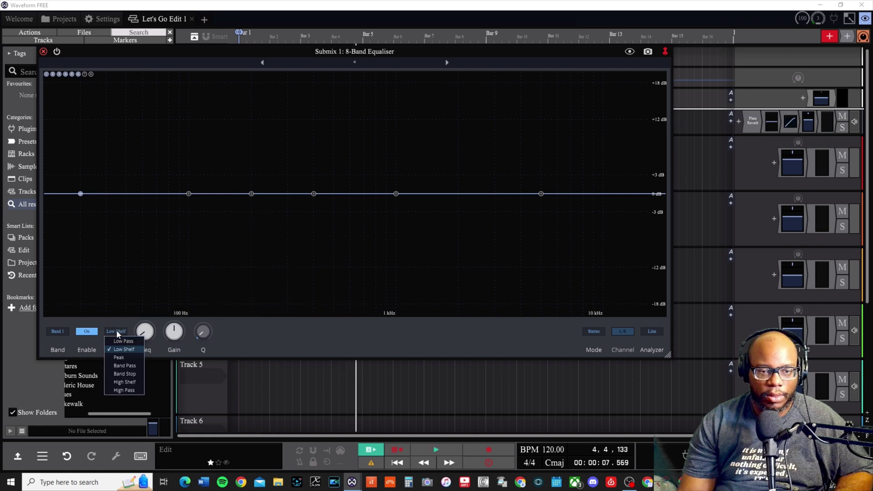
click(134, 390)
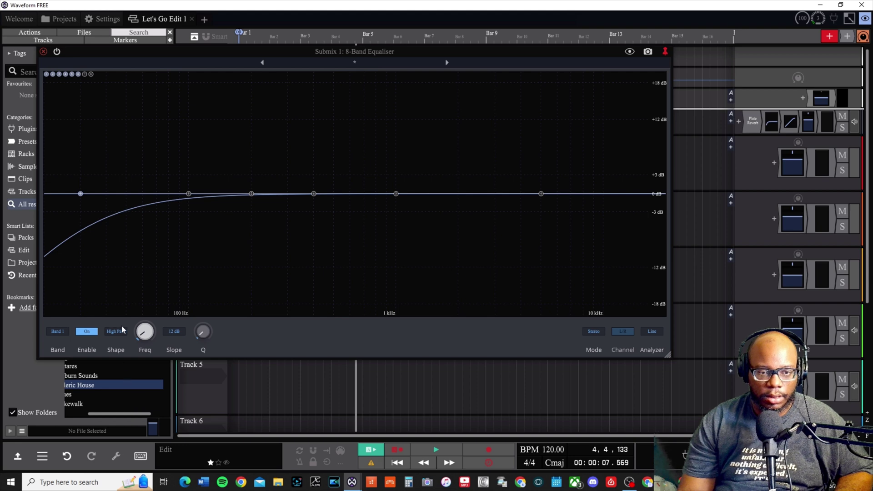
Tune the high-pass cutoff to about 153.2 Hz with Q 0.82 while listening back
drag(139, 330, 139, 315)
drag(203, 332, 140, 316)
key(space)
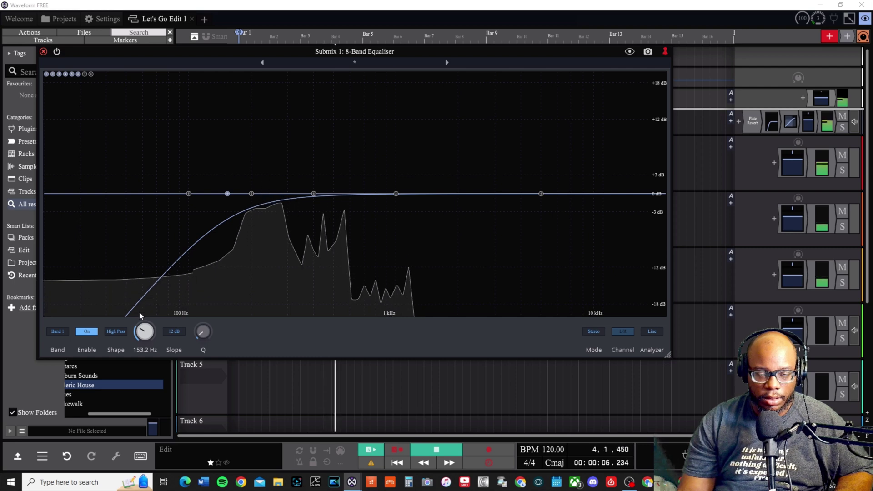
mouse_move(198, 336)
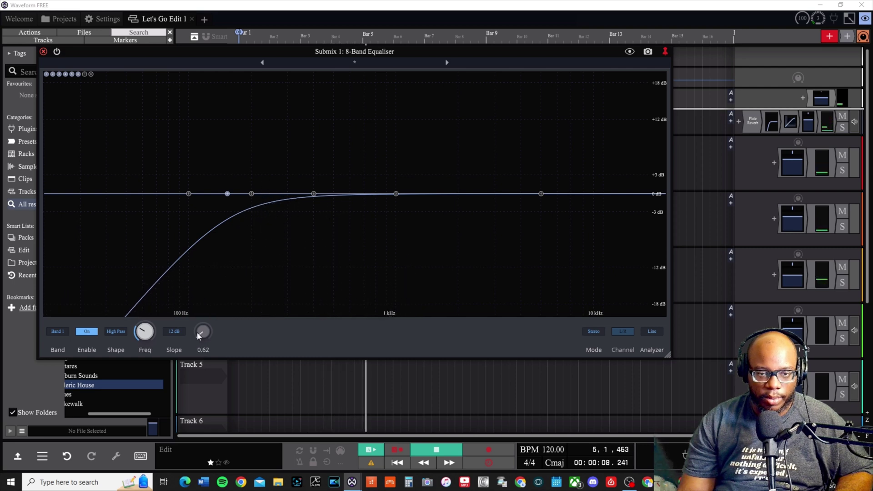
drag(198, 336, 198, 335)
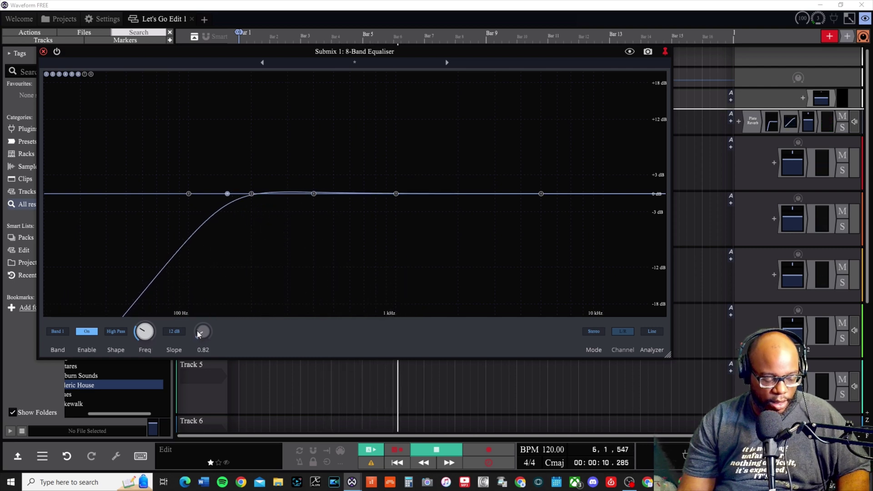
key(space)
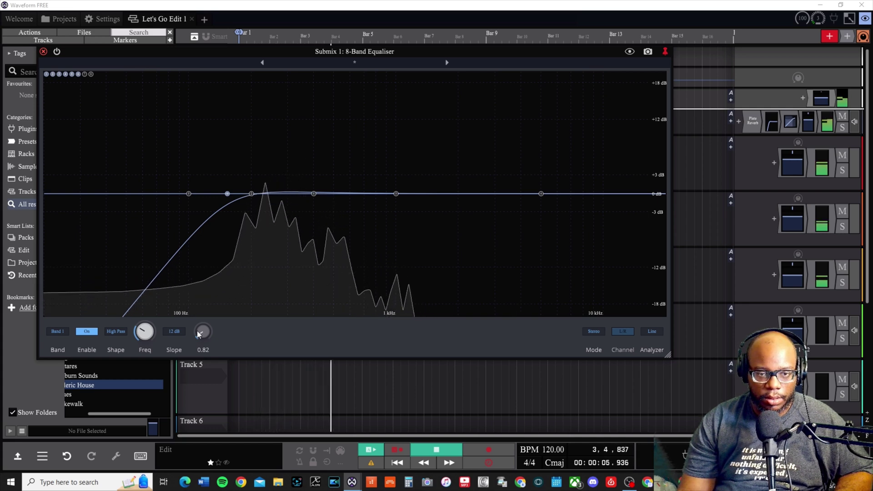
key(space)
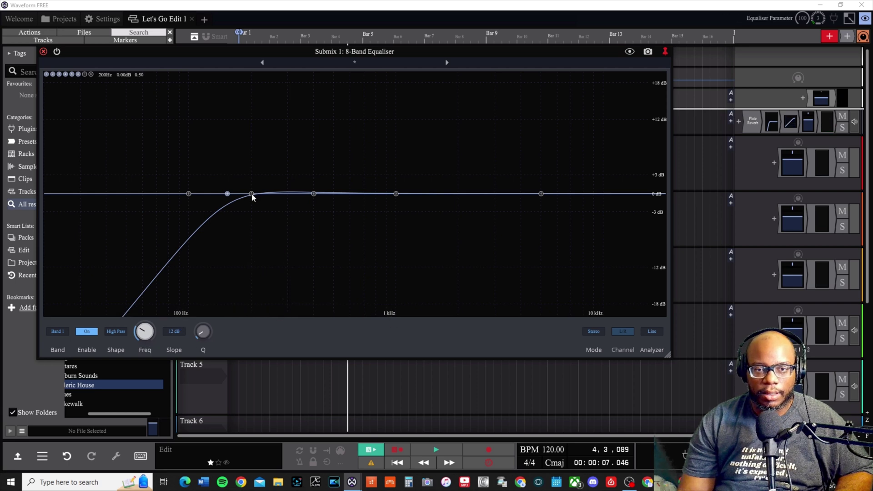
Shape EQ Band 2 into a narrow low-mid cut near 250 Hz, auditioning it during playback
drag(251, 194, 268, 207)
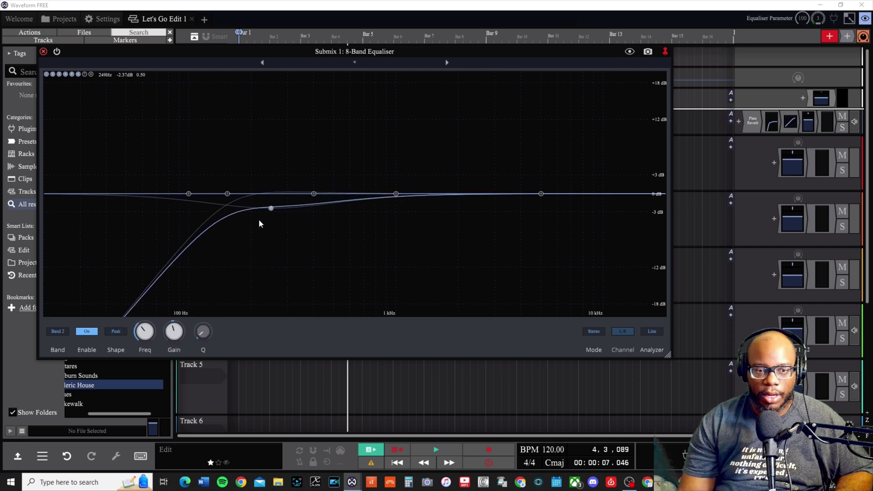
drag(193, 328, 198, 299)
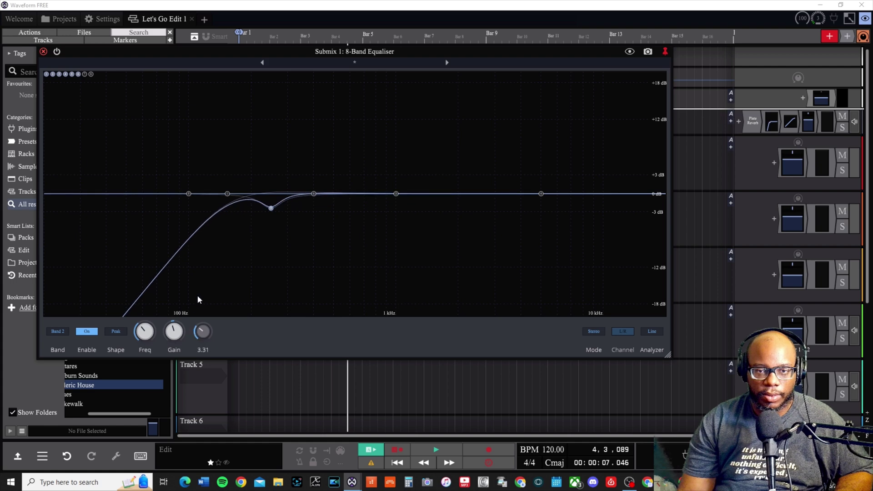
drag(272, 205, 269, 137)
key(space)
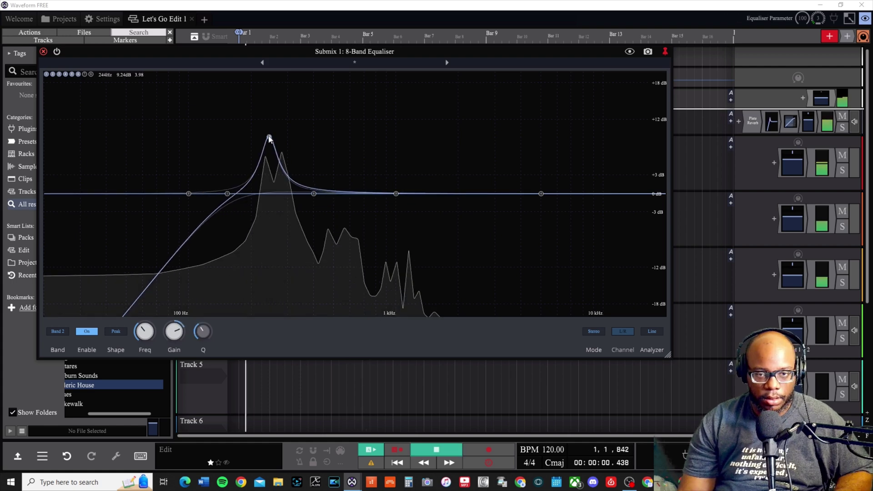
drag(269, 137, 274, 214)
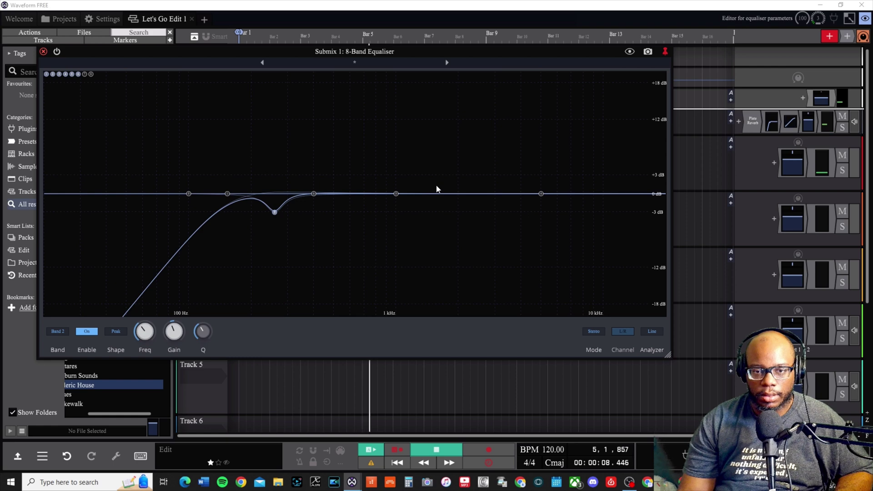
key(space)
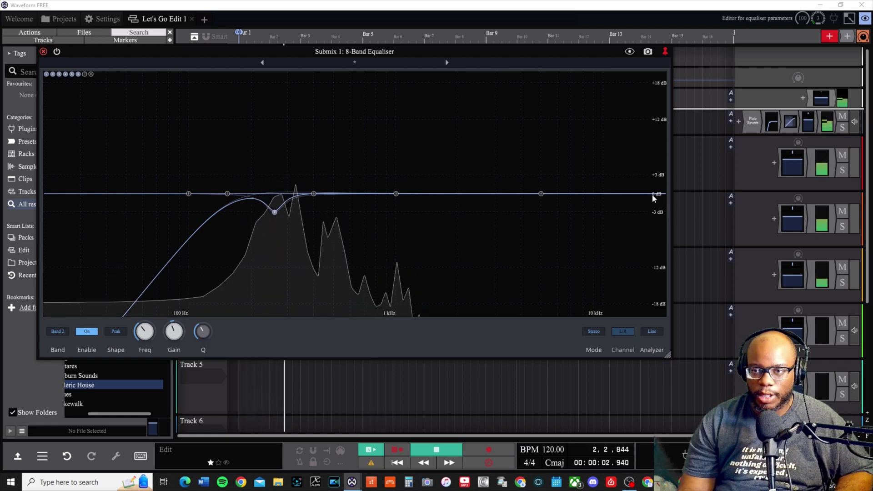
key(space)
Raise the Band 4 high shelf near 5 kHz to about 7 dB, then close the equaliser
click(542, 195)
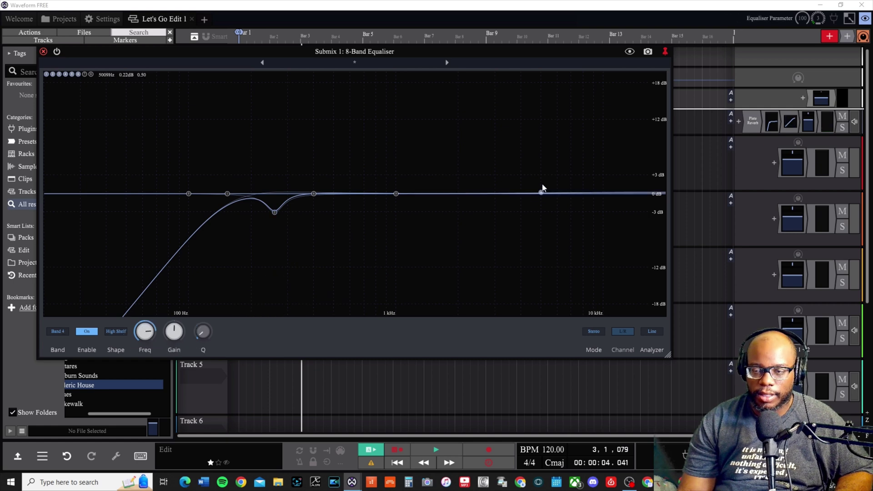
drag(543, 185, 542, 167)
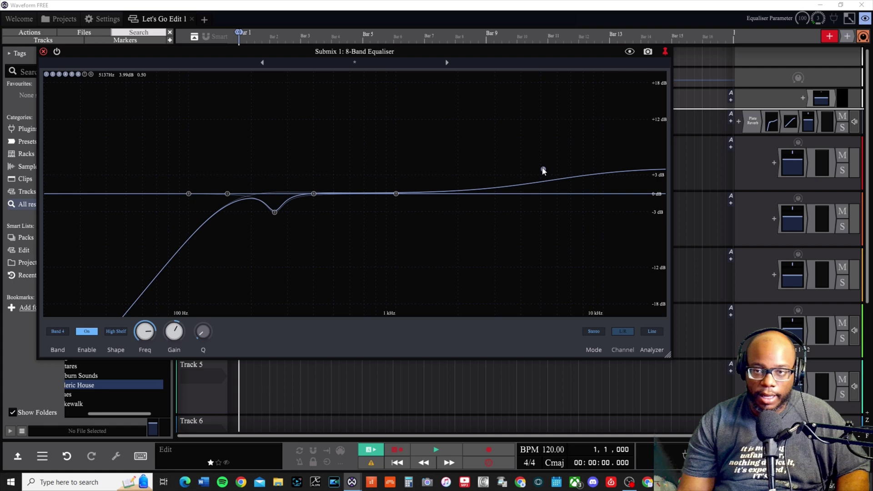
key(space)
drag(544, 171, 540, 153)
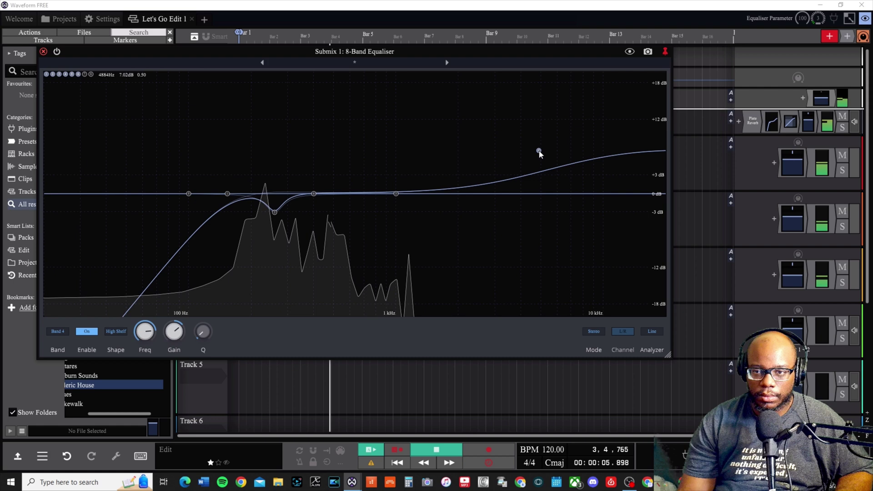
key(space)
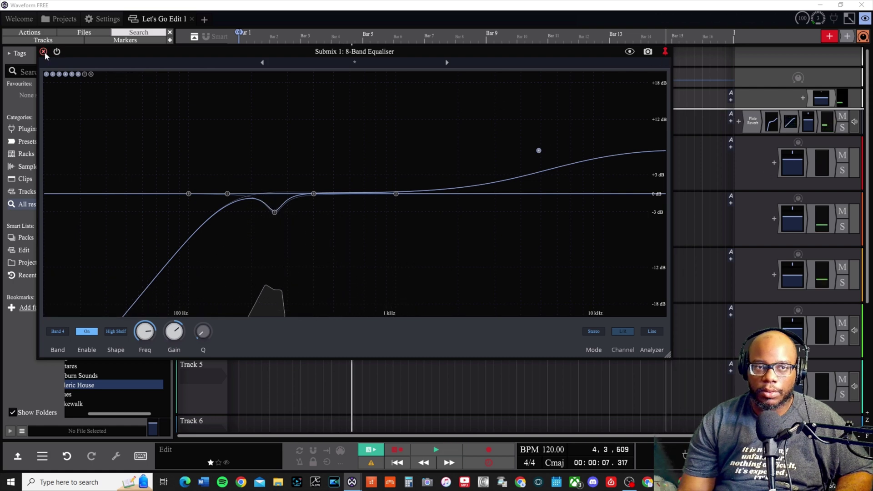
click(44, 52)
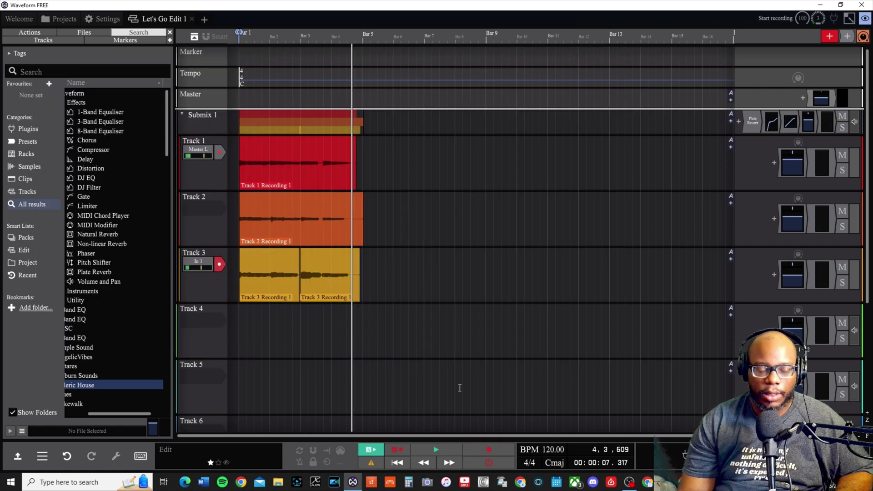
Save the edit with Ctrl+S, then expand the browser's Instruments (4OSC, Micro Sampler, Rompler) and Utility folders
key(ctrl+s)
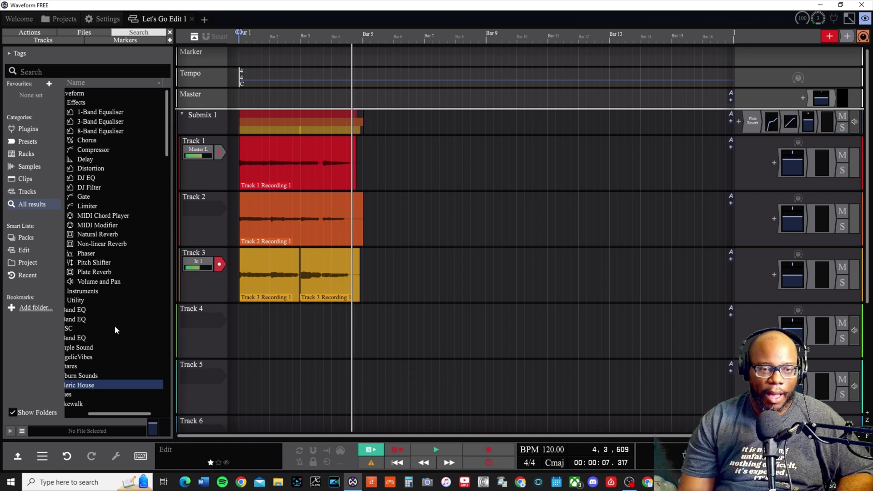
drag(125, 414, 103, 415)
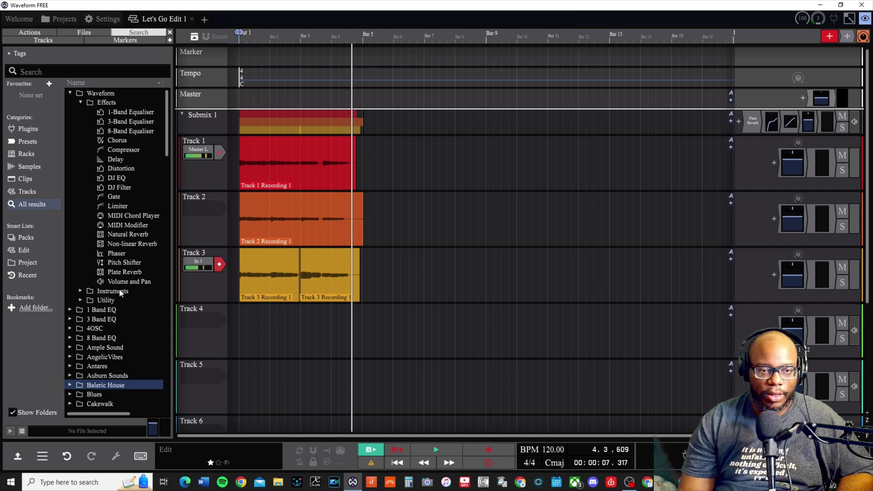
click(121, 292)
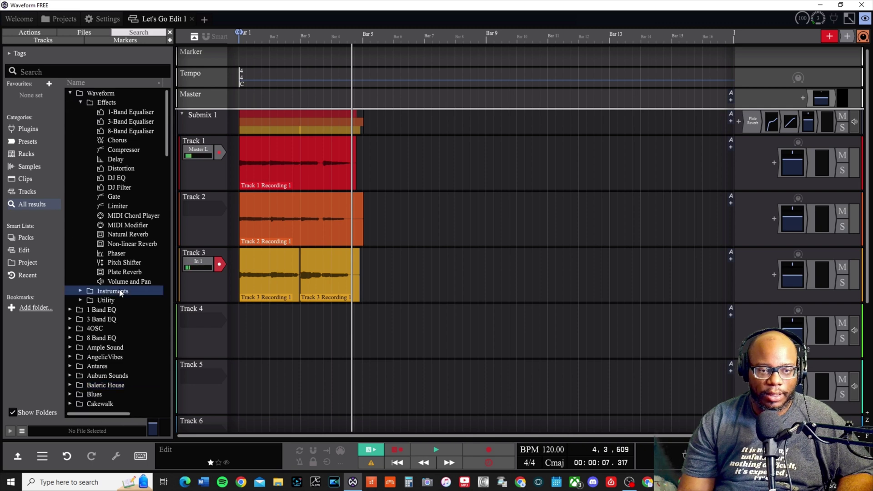
click(80, 291)
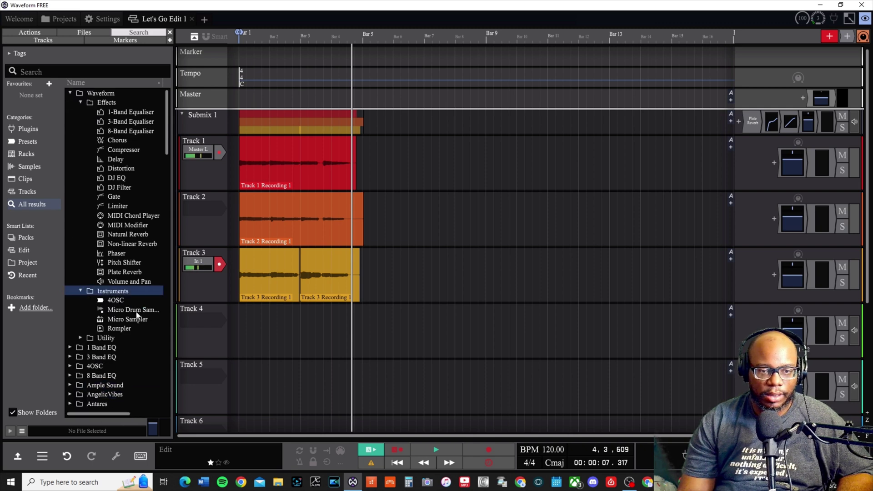
scroll(110, 337, down, 4)
click(80, 230)
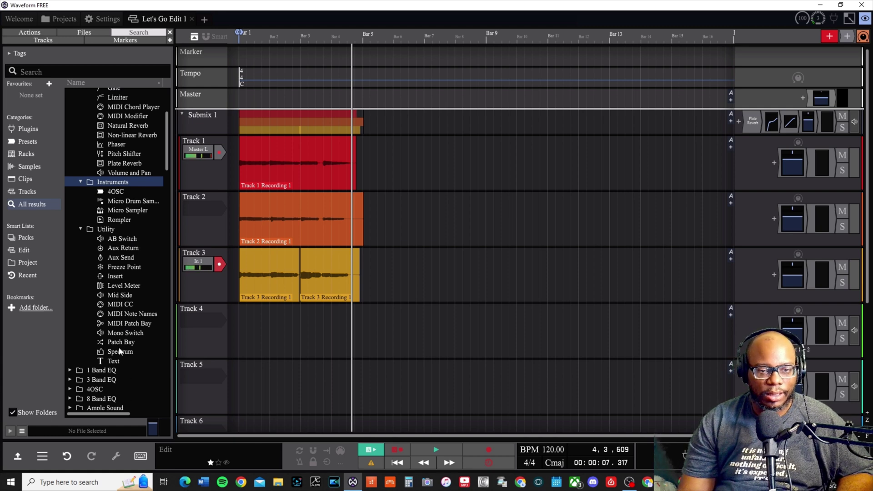
scroll(120, 352, down, 5)
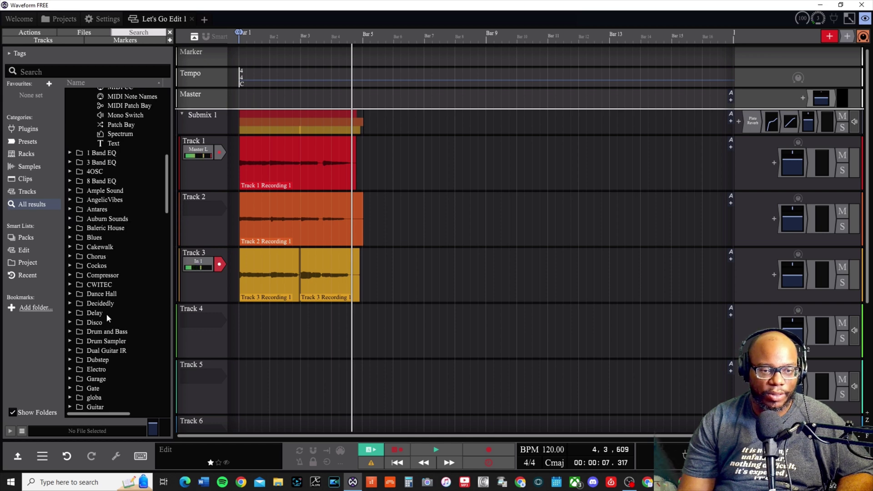